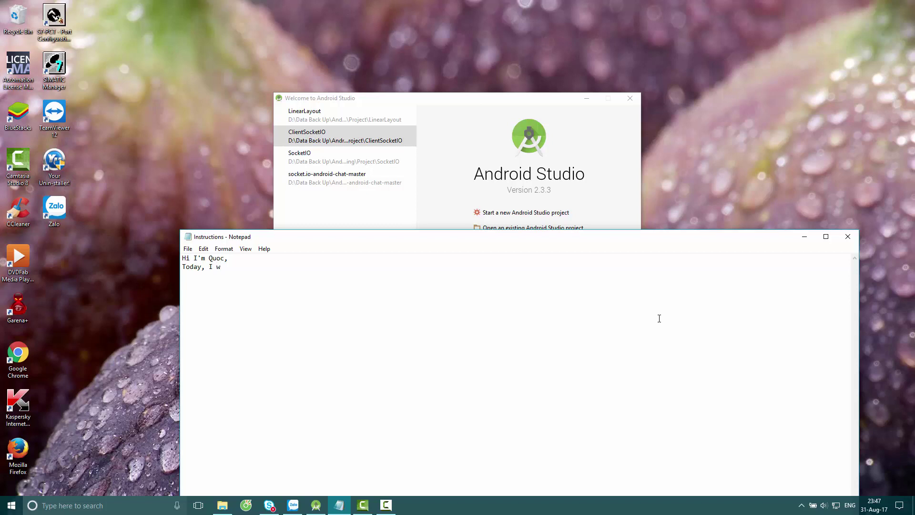
Step: Complete the intro sentence in the Notepad instructions to read "Today, I will show to you how to make a new project with Android Studio"
type("how to you how to make a")
type(" project")
key("BackSpace")
key("BackSpace")
key("BackSpace")
key("BackSpace")
key("BackSpace")
key("BackSpace")
key("BackSpace")
type("new project")
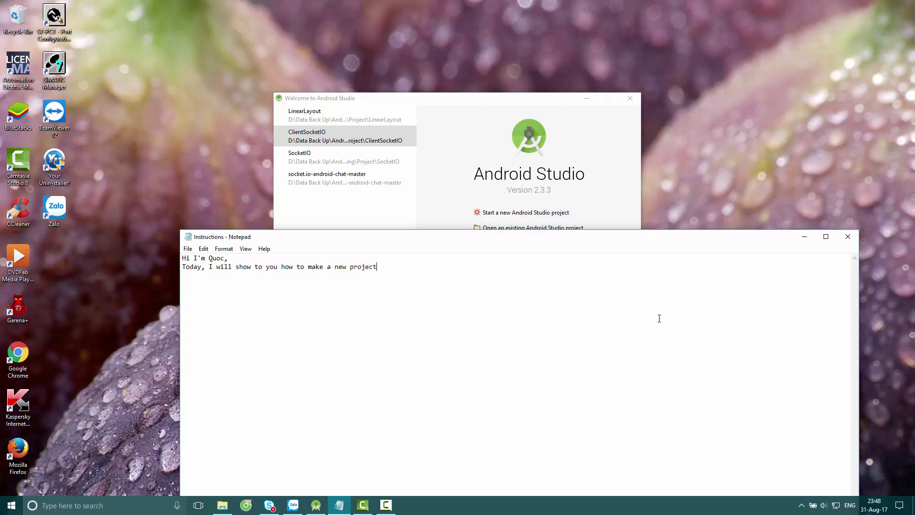
type(" with ")
type("Ad")
type("droid Studio")
key("Return")
Step: Start a new project in Android Studio and add the line "Set name for project" to the Notepad instructions
left_click(475, 167)
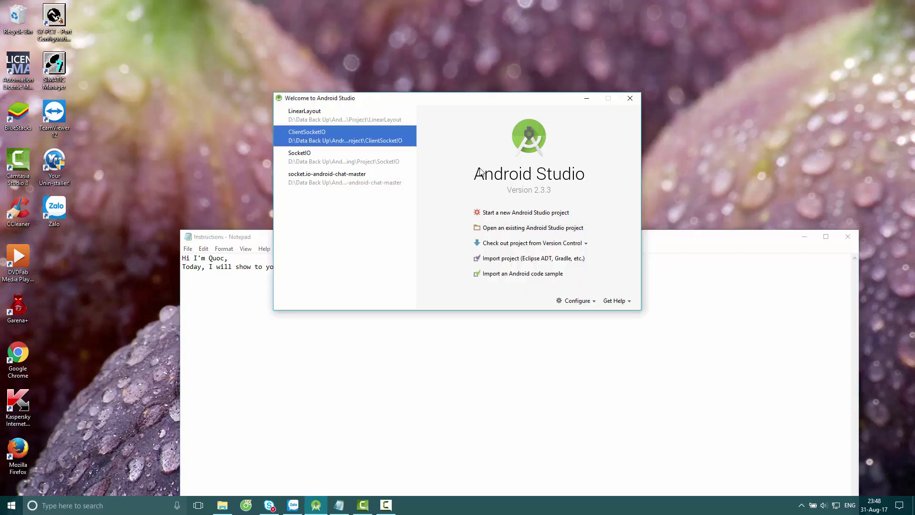
left_click(527, 213)
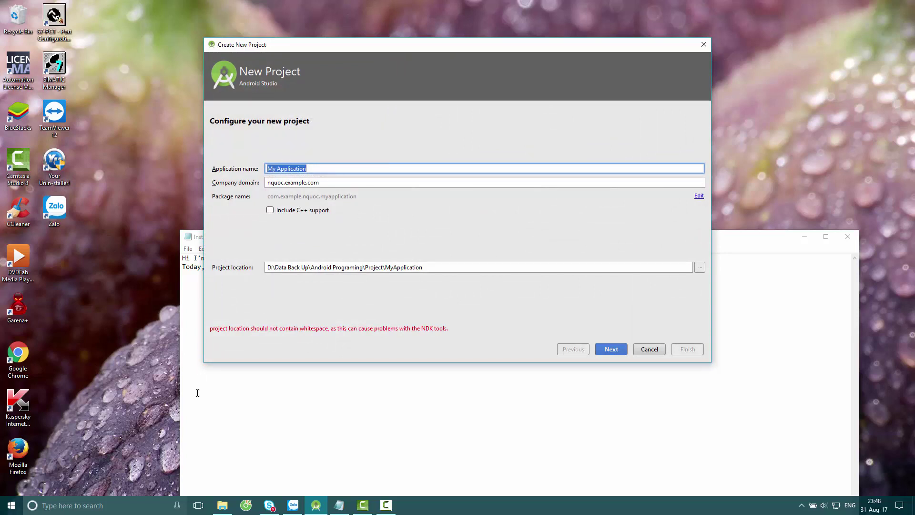
left_click(185, 289)
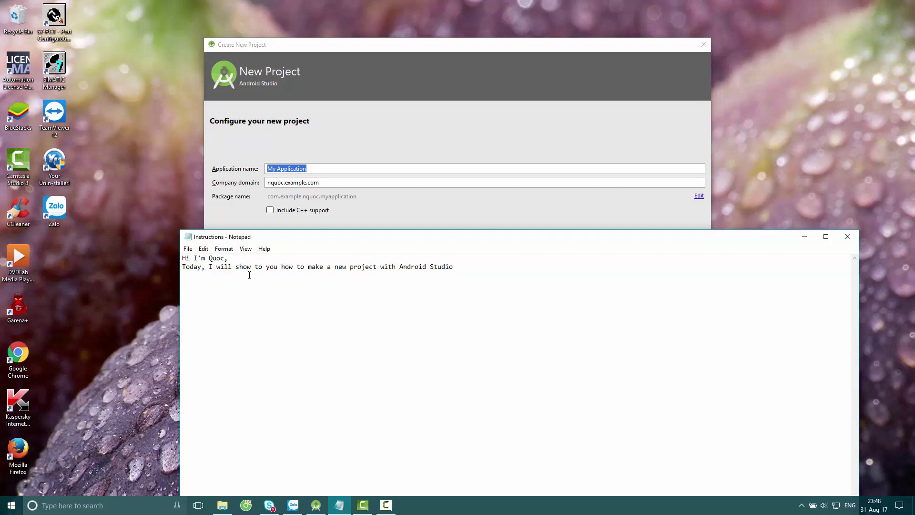
type("Set name for project")
Step: Switch to Android Studio and replace the new project's application name with CreateNewProject
left_click(341, 169)
key("BackSpace")
key("BackSpace")
key("BackSpace")
key("BackSpace")
key("BackSpace")
key("BackSpace")
key("BackSpace")
key("BackSpace")
key("BackSpace")
key("BackSpace")
key("BackSpace")
key("BackSpace")
key("BackSpace")
key("BackSpace")
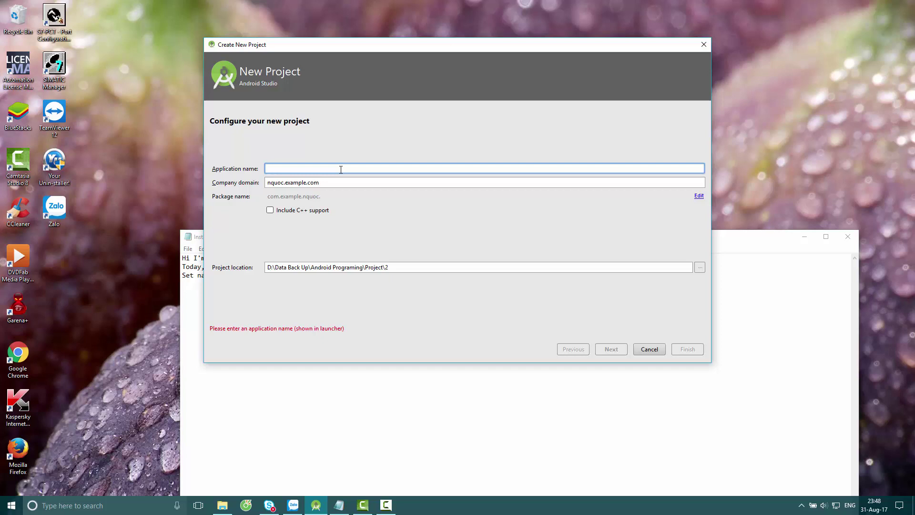
type("Cr")
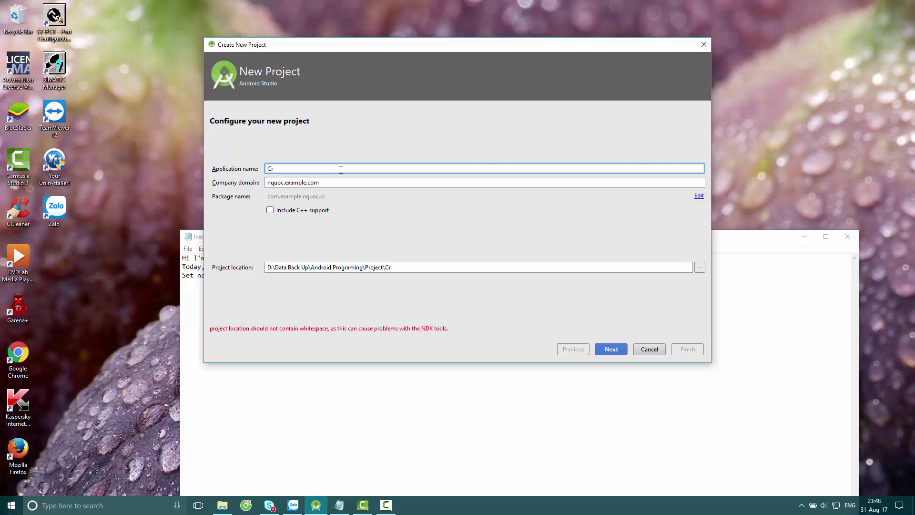
type("eateNewProject")
Step: Switch to Notepad and append "=> Choose where you want to storage project" to the project name line
left_click(249, 406)
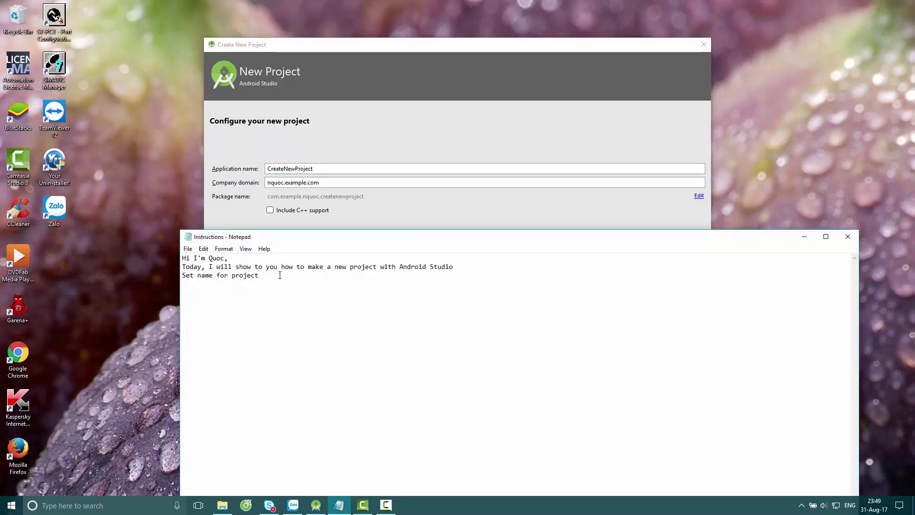
type("+")
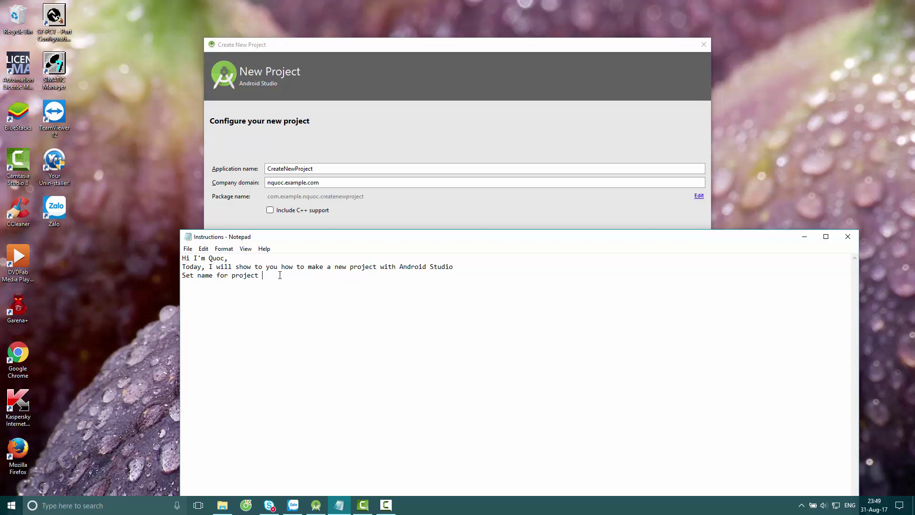
type("=> Choose where you watn")
key("BackSpace")
key("BackSpace")
type("nt to storage project")
Step: In Android Studio, choose D:\Data Back Up\Android Programing\Project as the parent folder for the CreateNewProject location
left_click(496, 199)
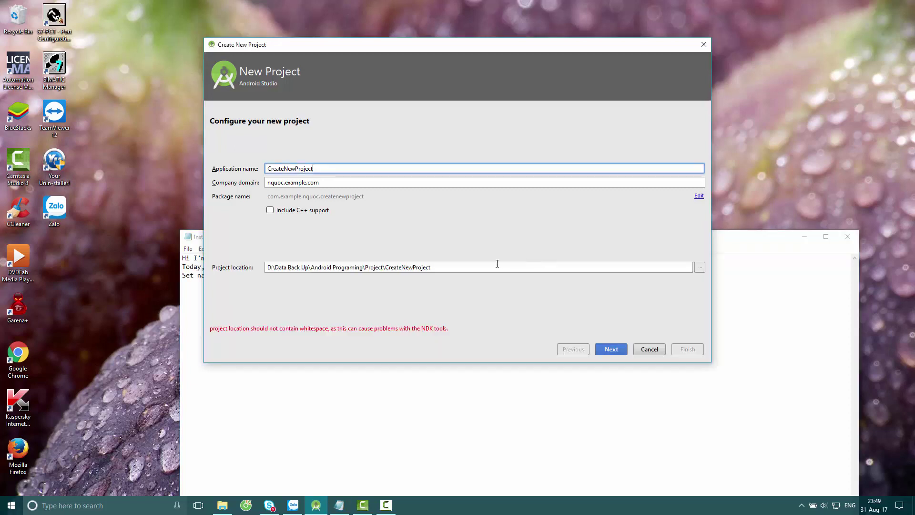
left_click(699, 267)
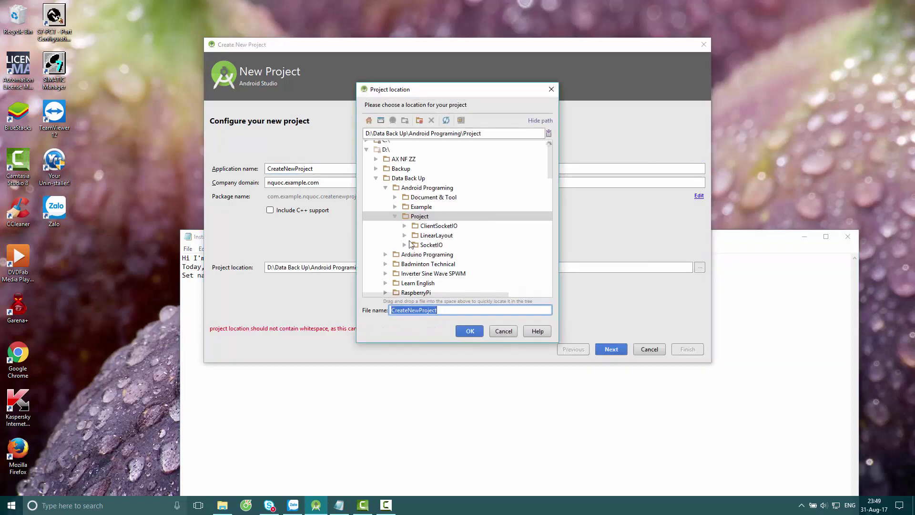
left_click(395, 216)
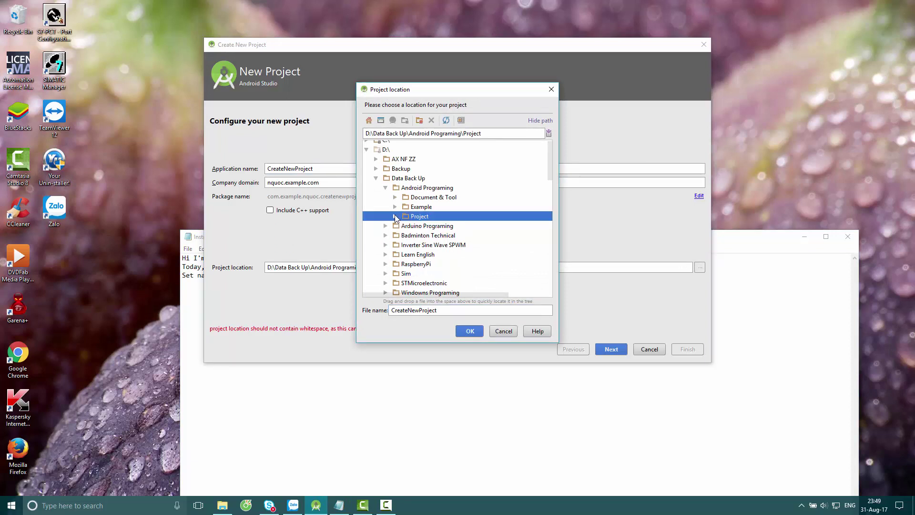
left_click(394, 216)
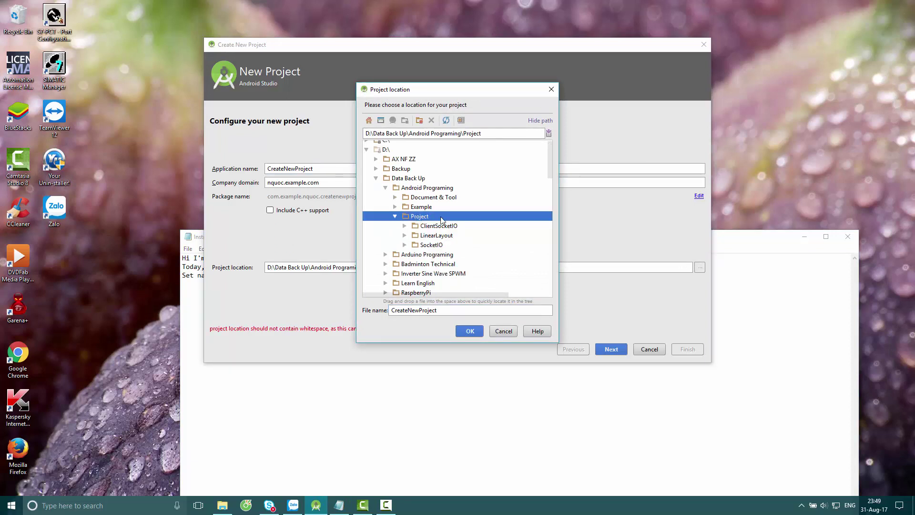
left_click(469, 332)
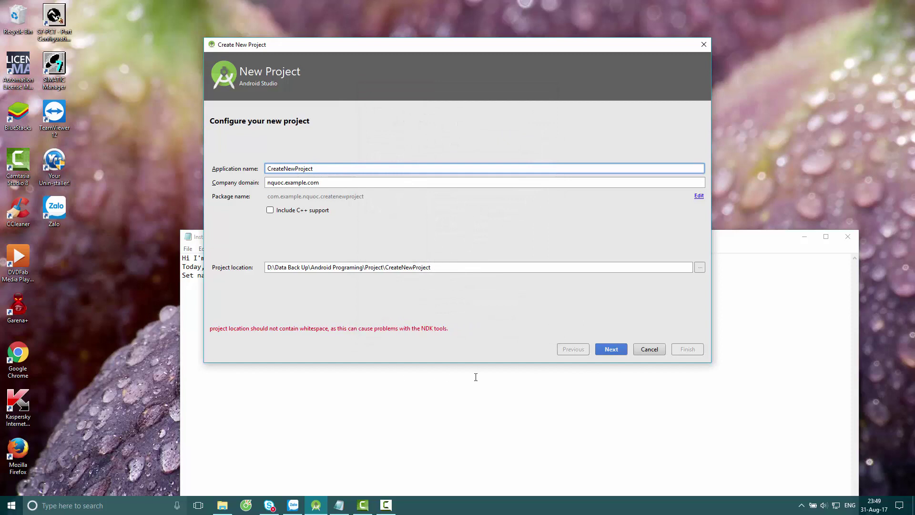
Step: Append "=> Next" to the storage line in Notepad, and continue the Android Studio wizard to the target devices page
left_click(436, 279)
type("=")
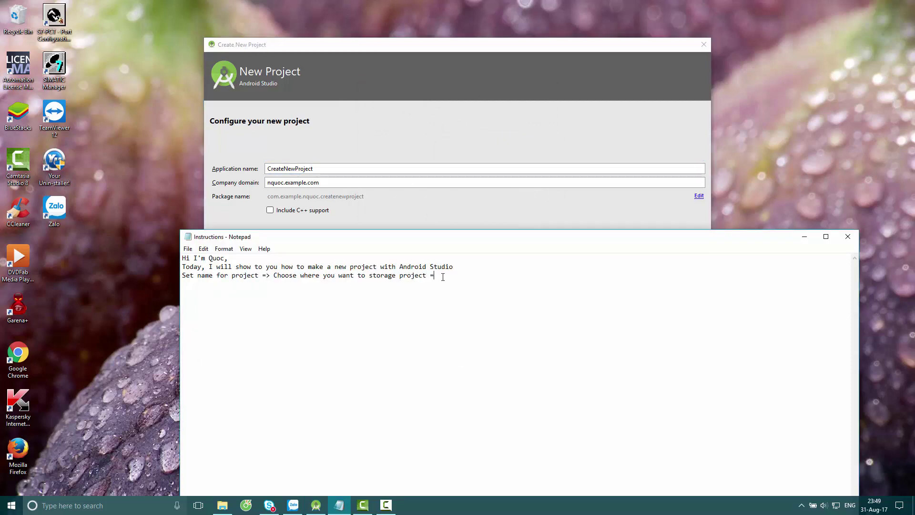
type("> Next")
left_click(669, 211)
left_click(618, 349)
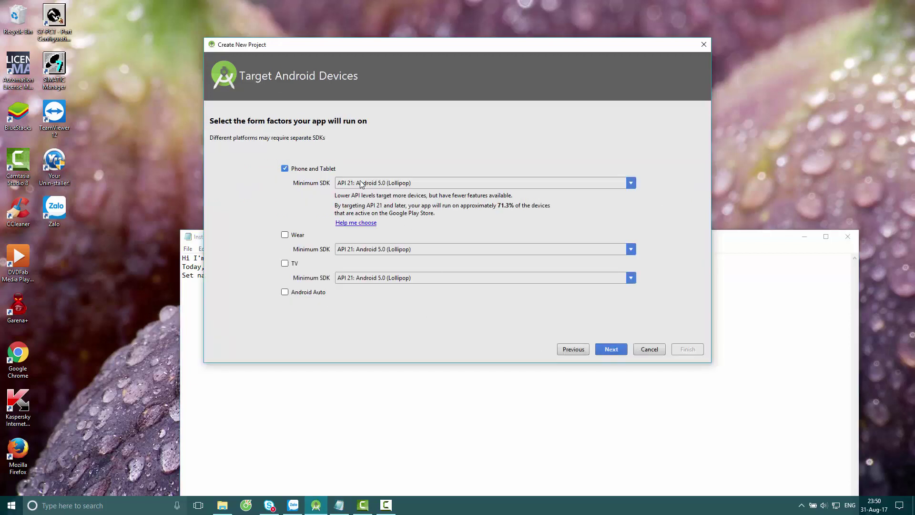
Step: Add "Choose version Android of your phone" in Notepad and set the phone and tablet minimum SDK to API 21: Android 5.0 (Lollipop) in Android Studio
left_click(386, 439)
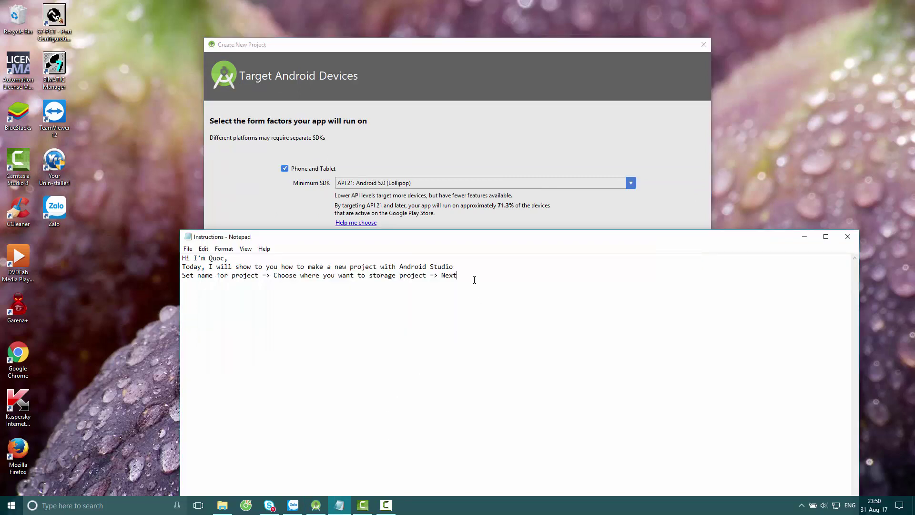
type("Choose version Android of your phone")
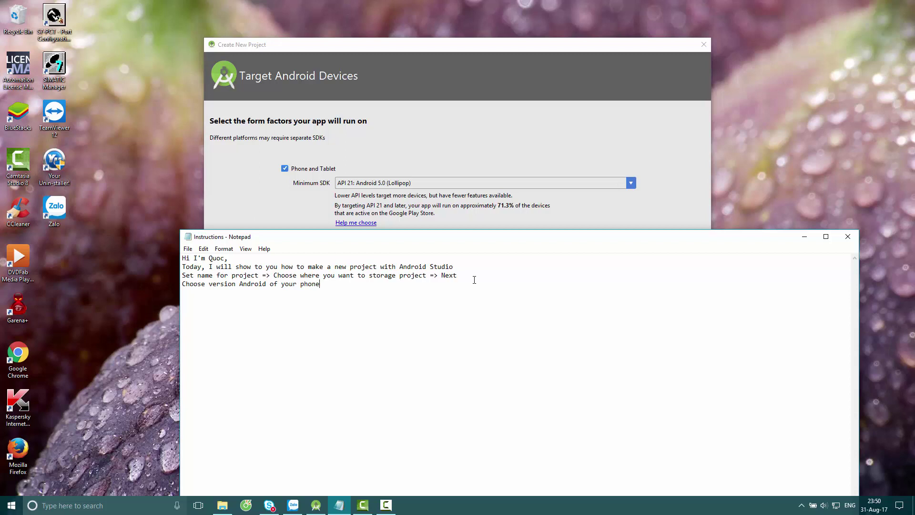
left_click(447, 173)
left_click(427, 180)
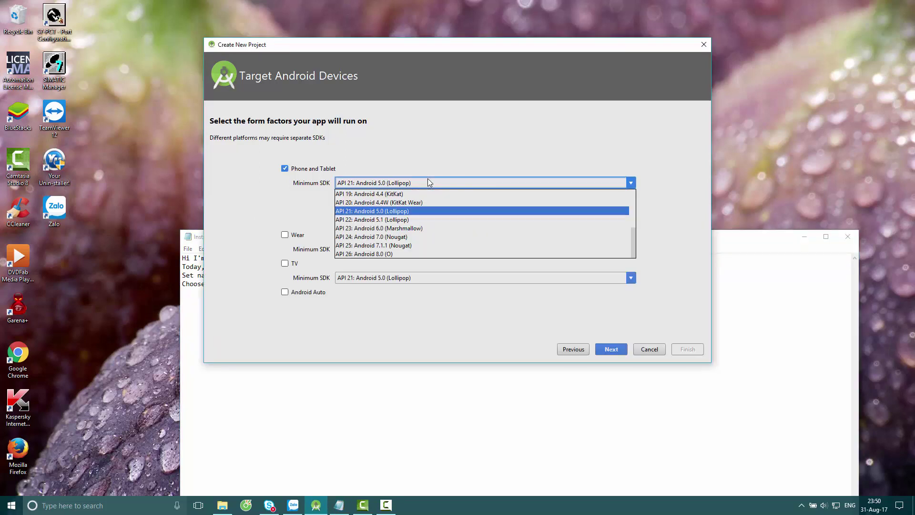
left_click(355, 212)
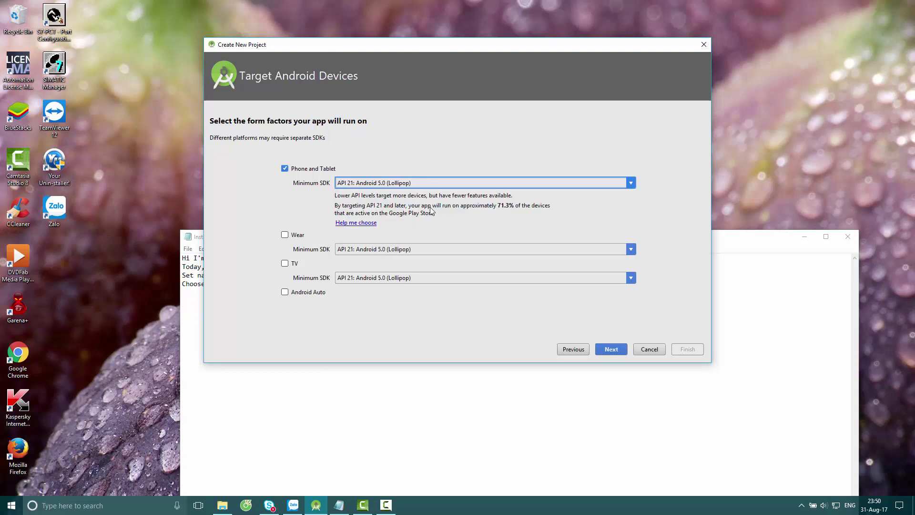
Step: Append "=> Next" to the Android version line in Notepad, and continue the Android Studio wizard to the activity templates
left_click(541, 366)
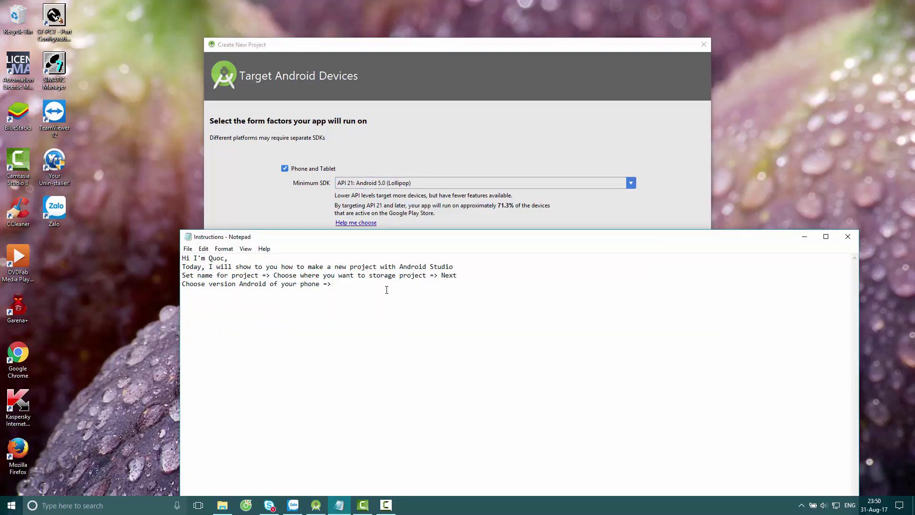
type("=> Next")
left_click(462, 102)
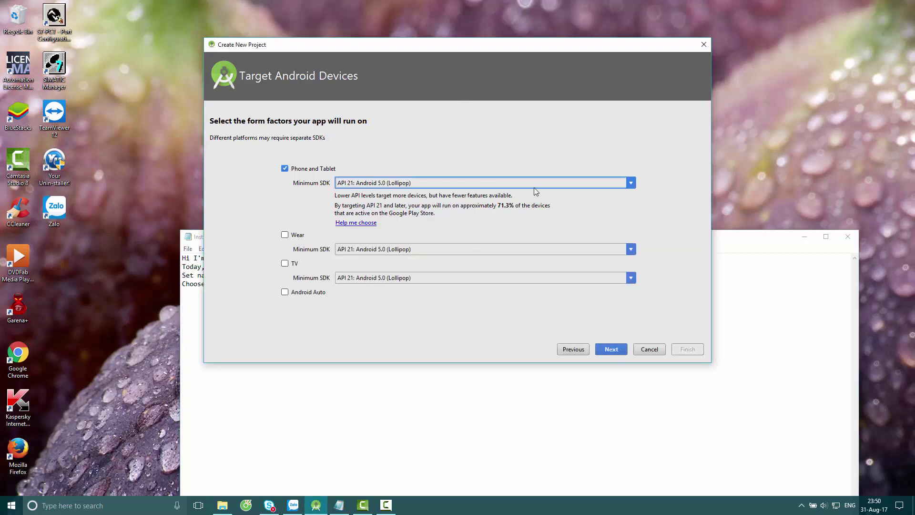
left_click(611, 349)
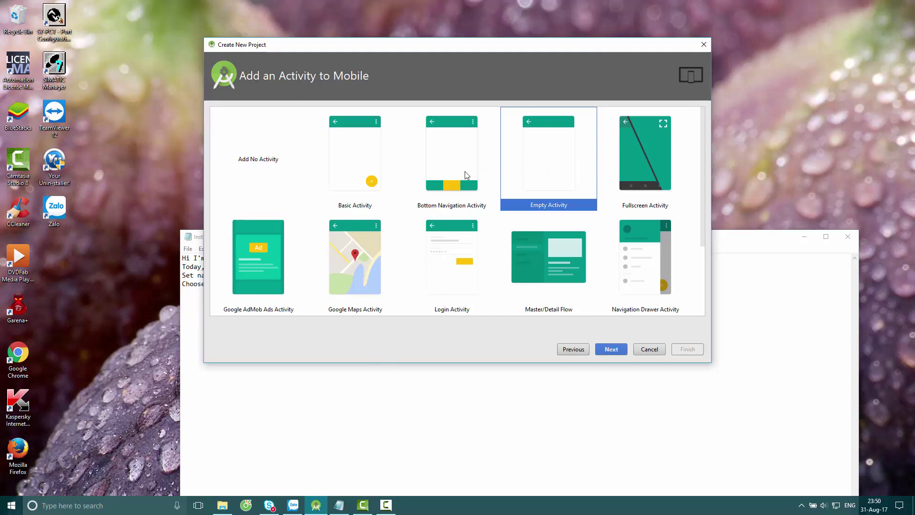
Step: Switch to Notepad and add the instruction line "Choose Empty Activity" below the Android version line
left_click(330, 433)
left_click(367, 284)
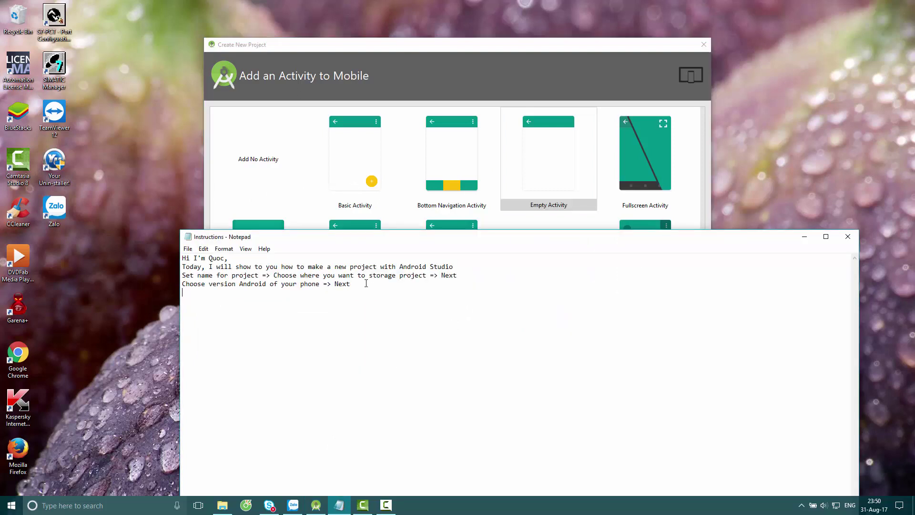
type("Choi")
type("se ")
type("Emptyu")
key("BackSpace")
type("Ac")
type("ve")
key("BackSpace")
type("ity")
Step: In Android Studio, choose the Empty Activity template, continue to its customization page and select the activity name text
left_click(549, 135)
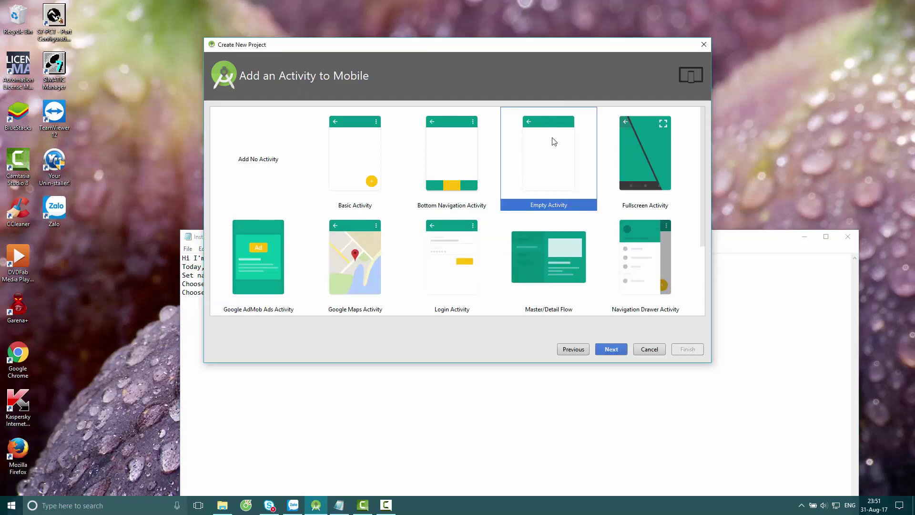
left_click(610, 349)
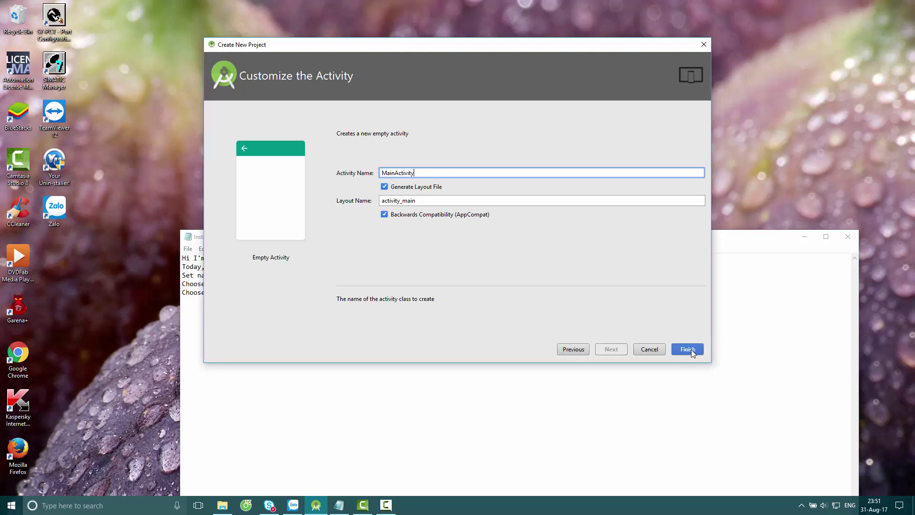
left_click_drag(415, 173, 379, 173)
left_click(431, 172)
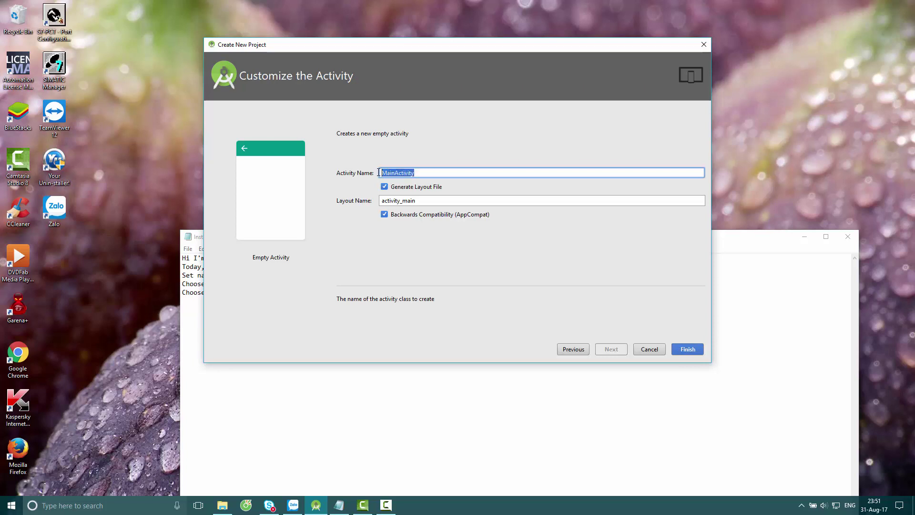
Step: Switch to Notepad and append "=> change name of activity if you want" to the Empty Activity line
left_click(366, 376)
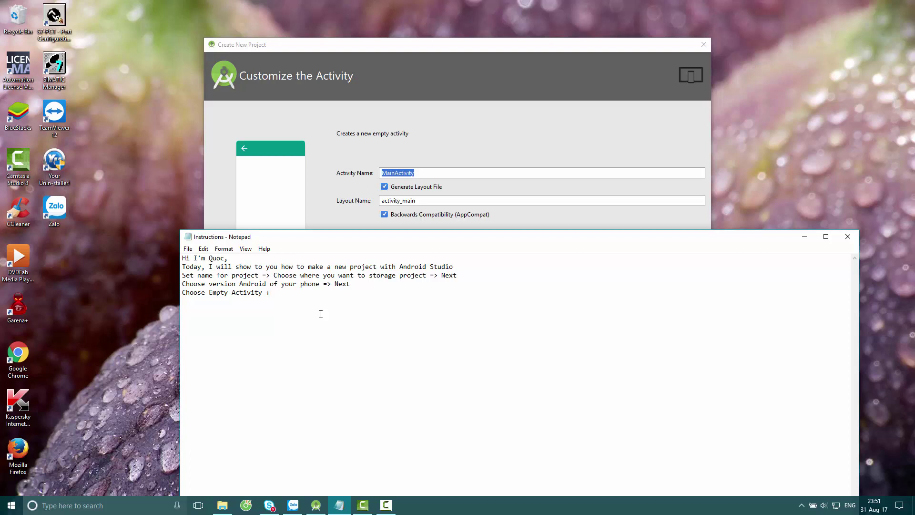
type("=> change name of activity of")
key("BackSpace")
key("BackSpace")
key("BackSpace")
type("if wyo")
key("BackSpace")
key("BackSpace")
key("BackSpace")
type("you want")
Step: Return to Android Studio and finish the wizard, keeping the activity name MainActivity and layout name activity_main
left_click(502, 130)
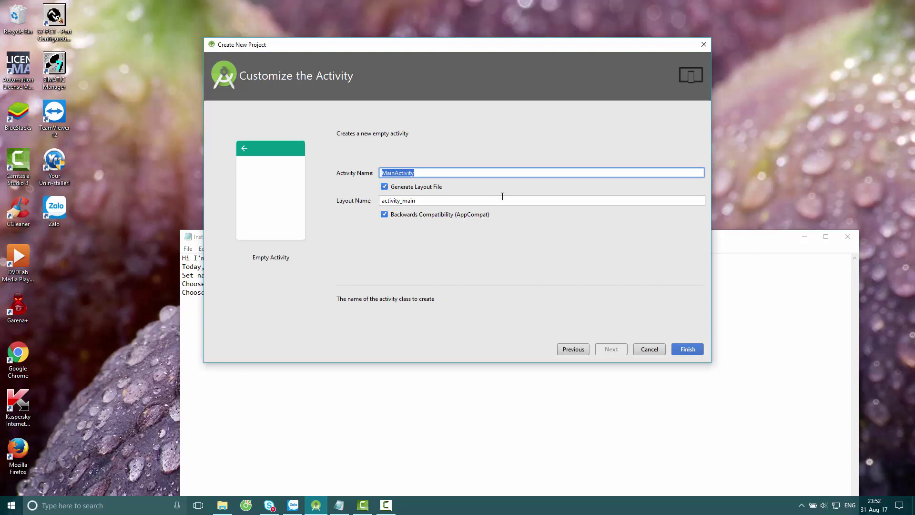
left_click(689, 349)
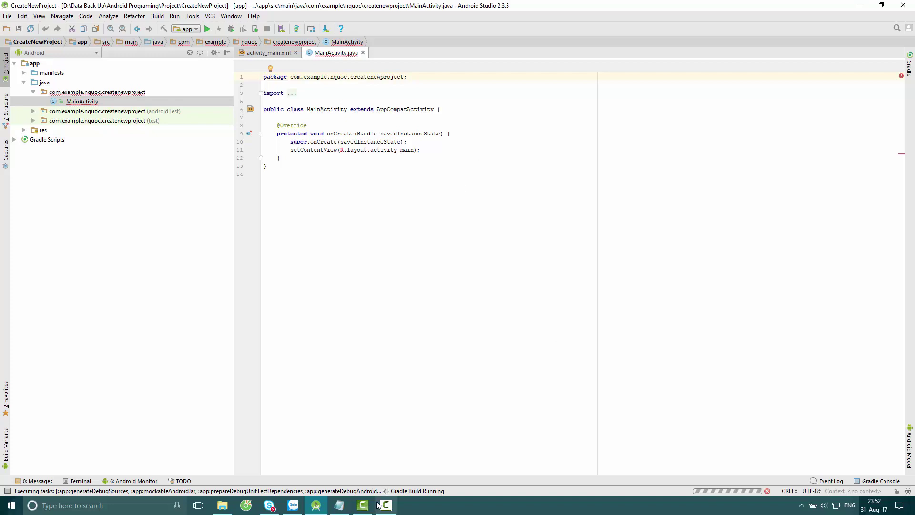
Step: Switch to Notepad and add the final instruction line "Wait for Android Studio build project"
left_click(341, 508)
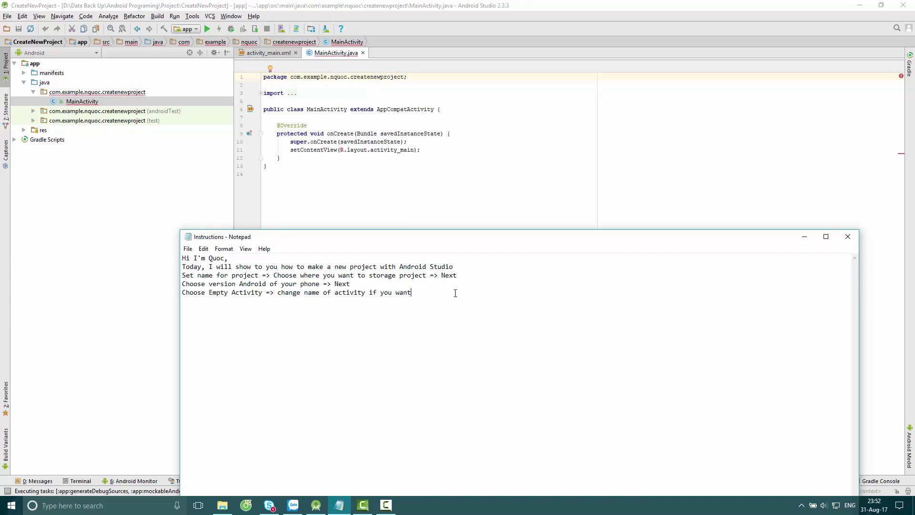
type("W")
type("ait")
key("BackSpace")
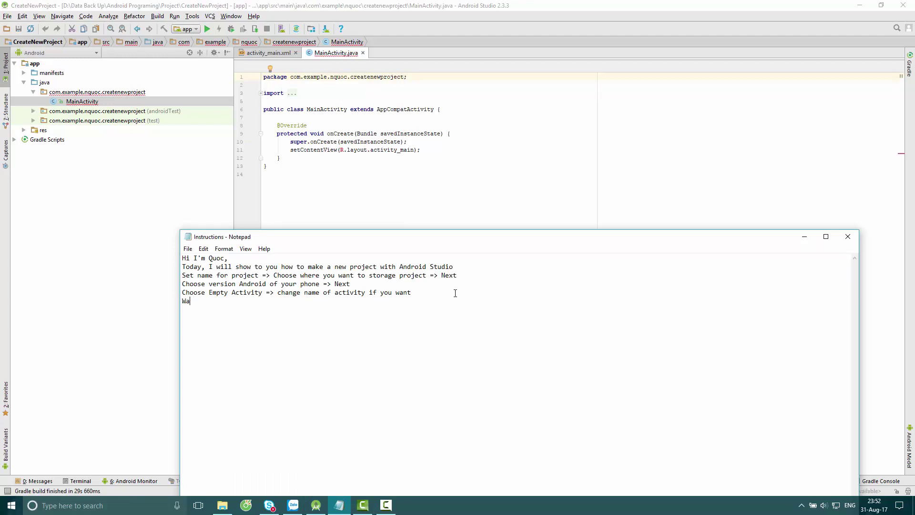
type("it for Andro")
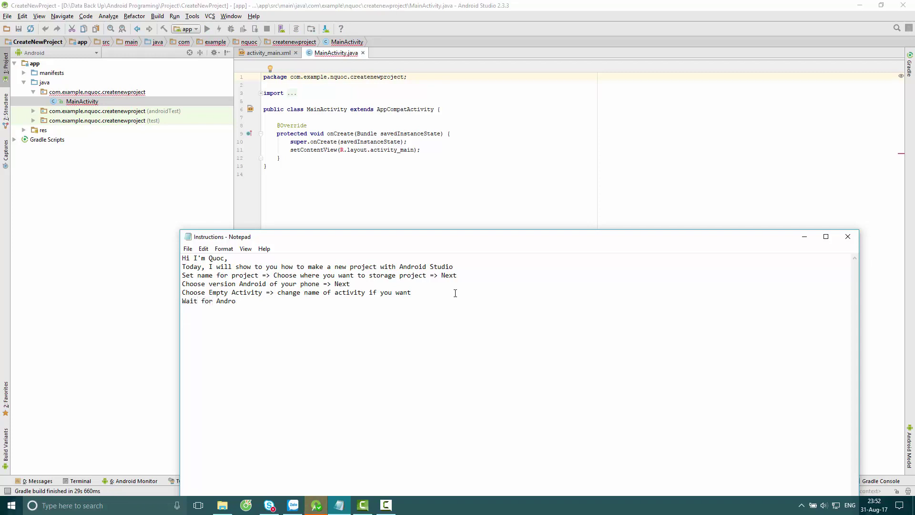
type("id s")
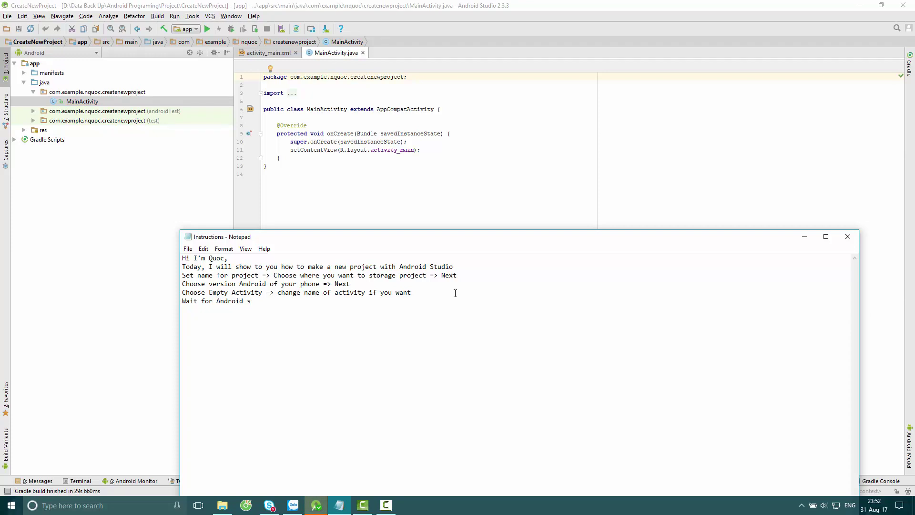
key("BackSpace")
type("Studio build project")
Step: View the activity_main.xml layout design in Android Studio and bring the Notepad instructions back to the front
left_click(804, 236)
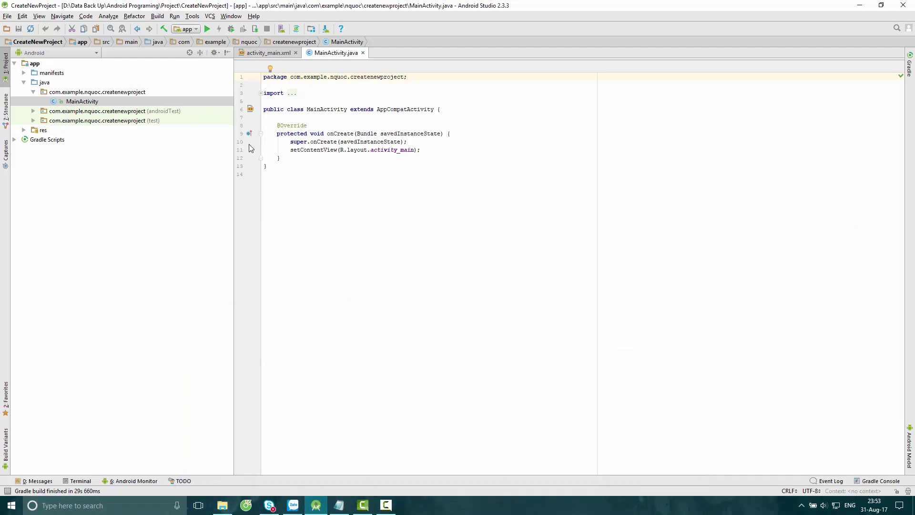
left_click(268, 53)
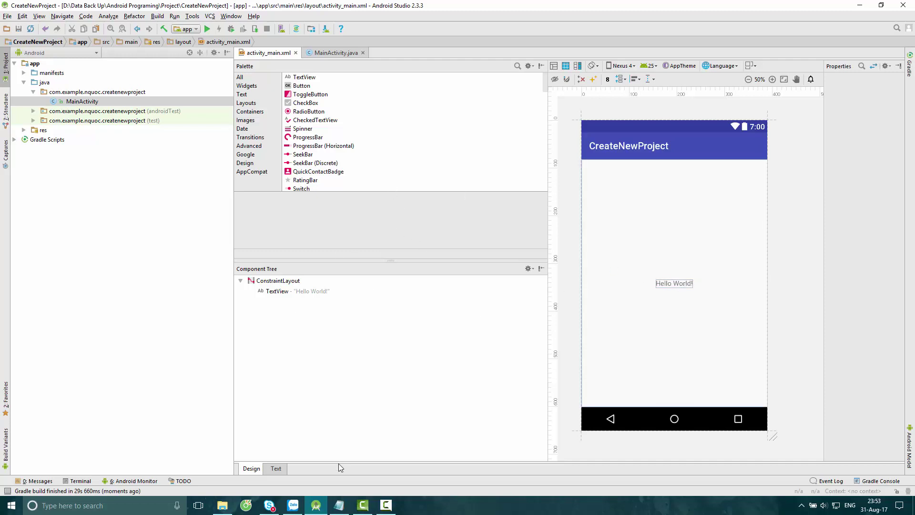
left_click(344, 509)
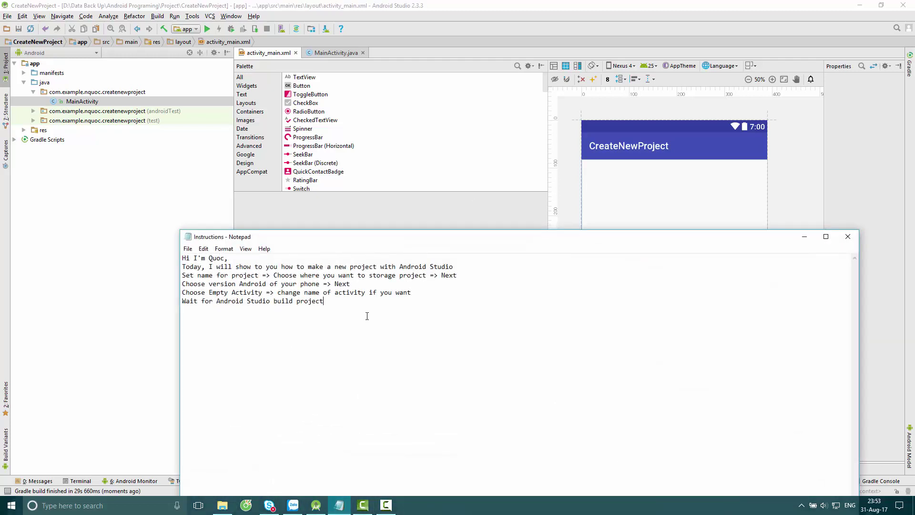